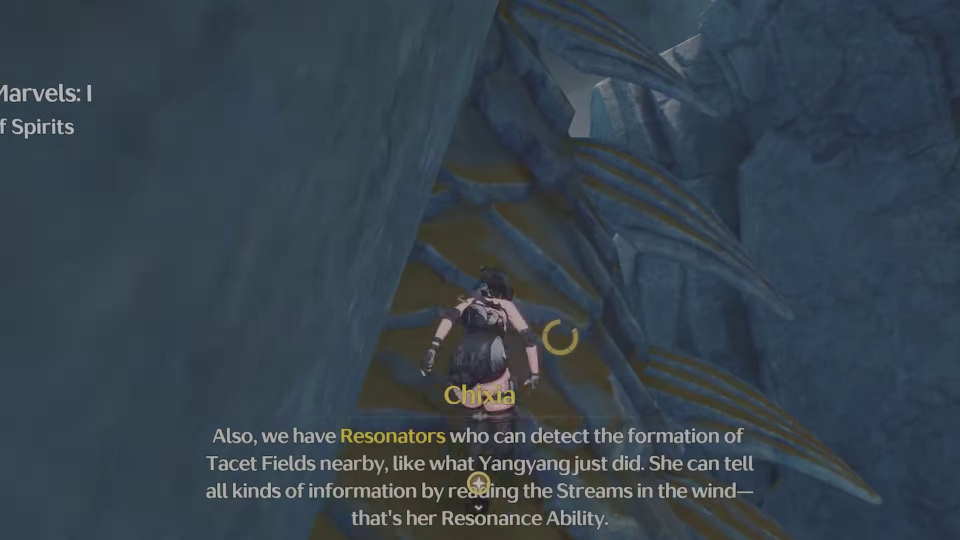
Step: Climb the Wuthering Waves character up the cave rock face
key(w)
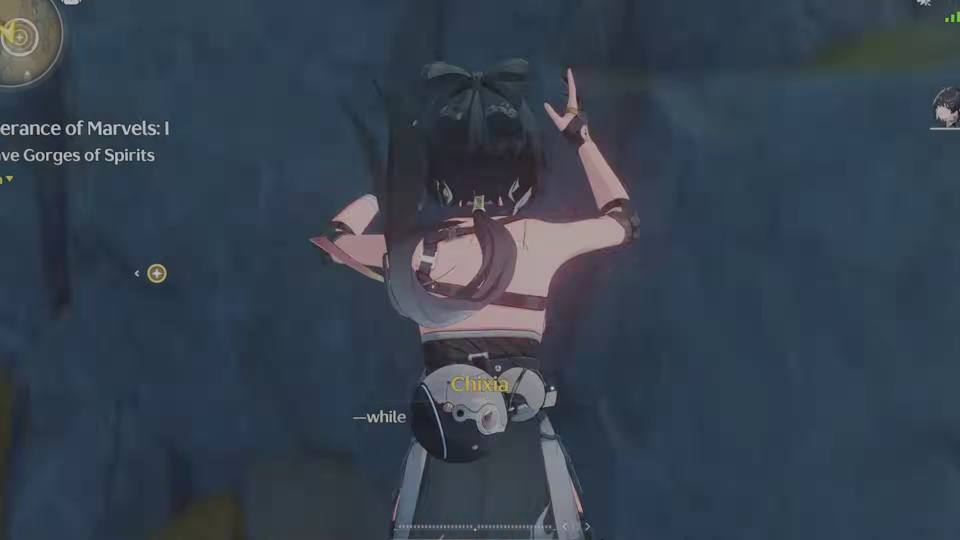
key(w)
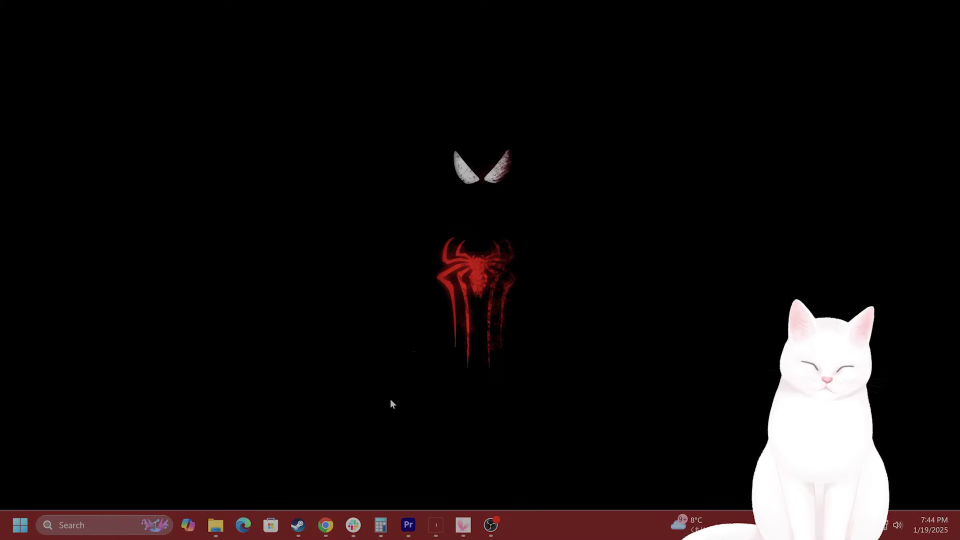
click(216, 524)
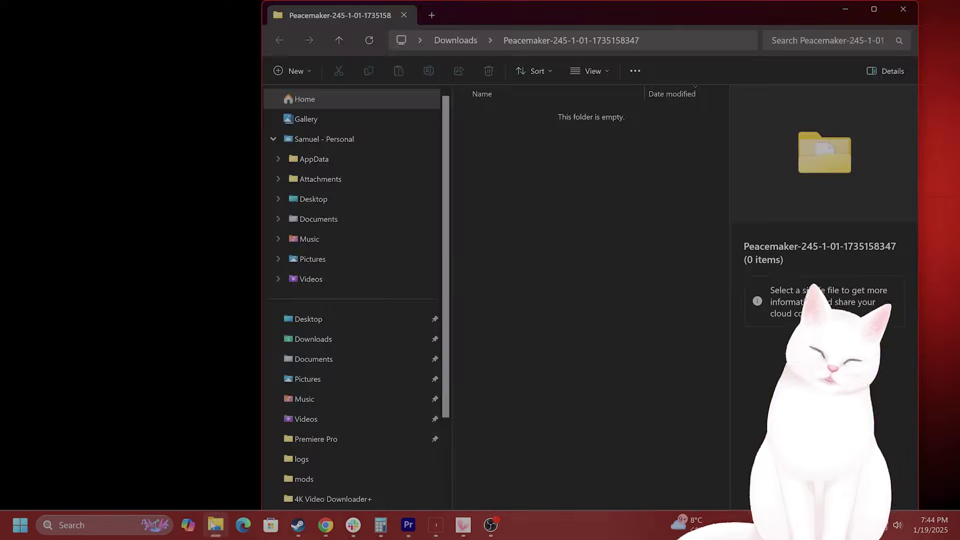
scroll(377, 444, down, 2)
click(367, 459)
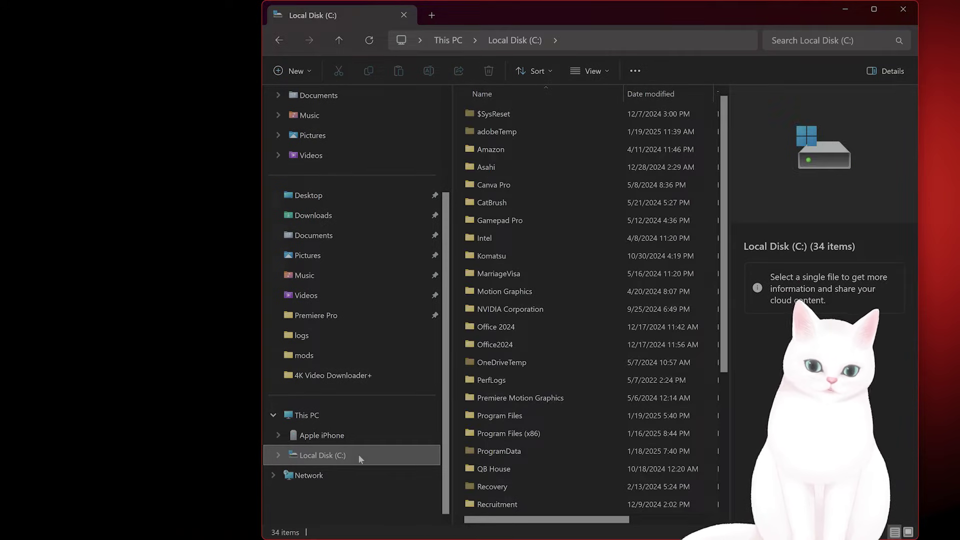
scroll(613, 352, down, 4)
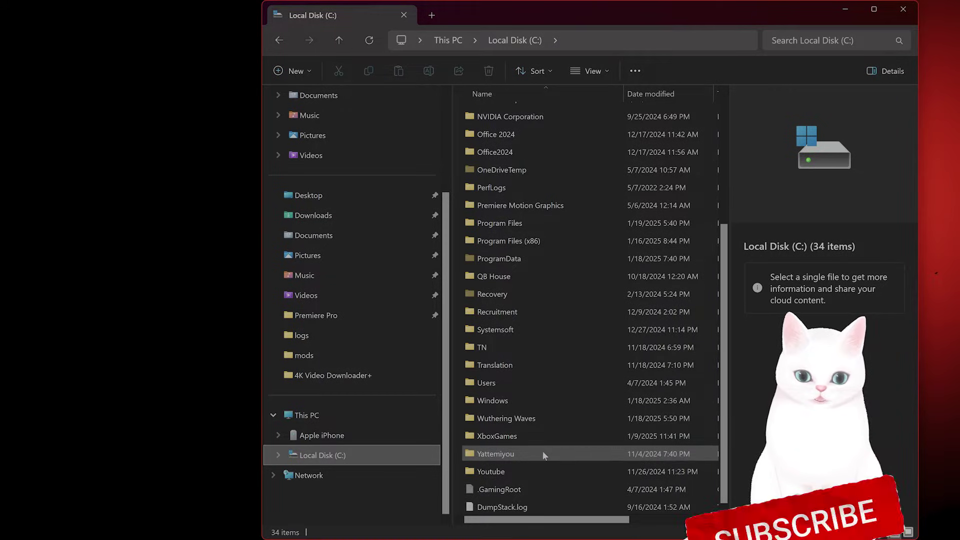
double_click(537, 417)
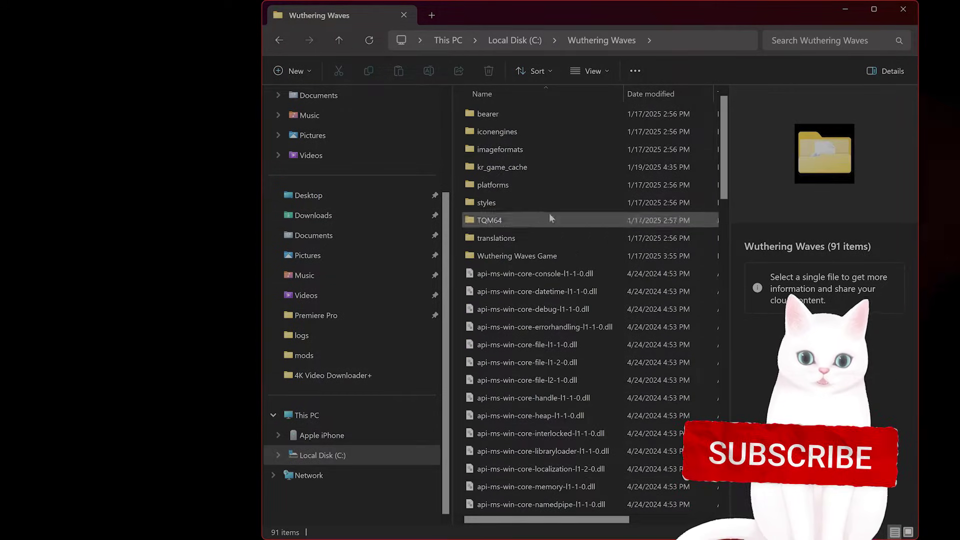
double_click(564, 255)
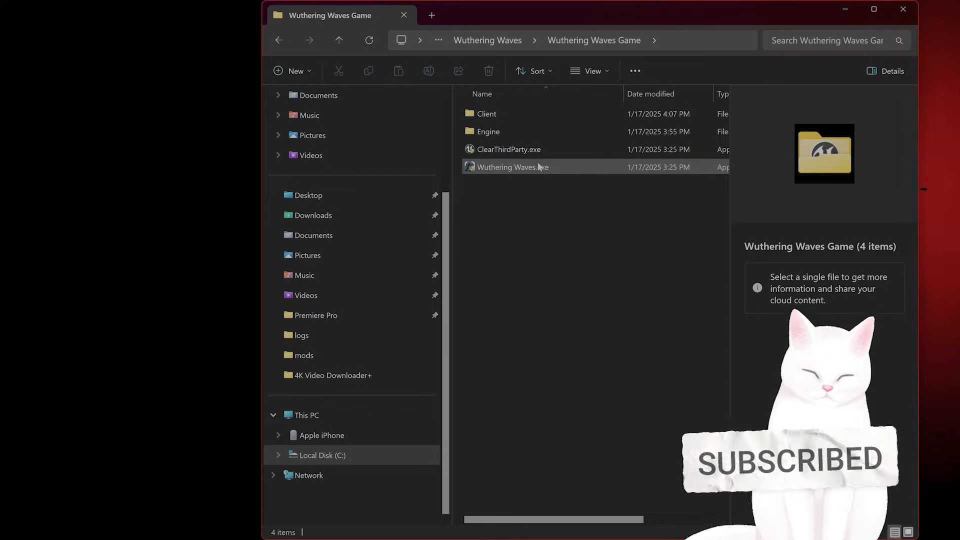
mouse_move(539, 166)
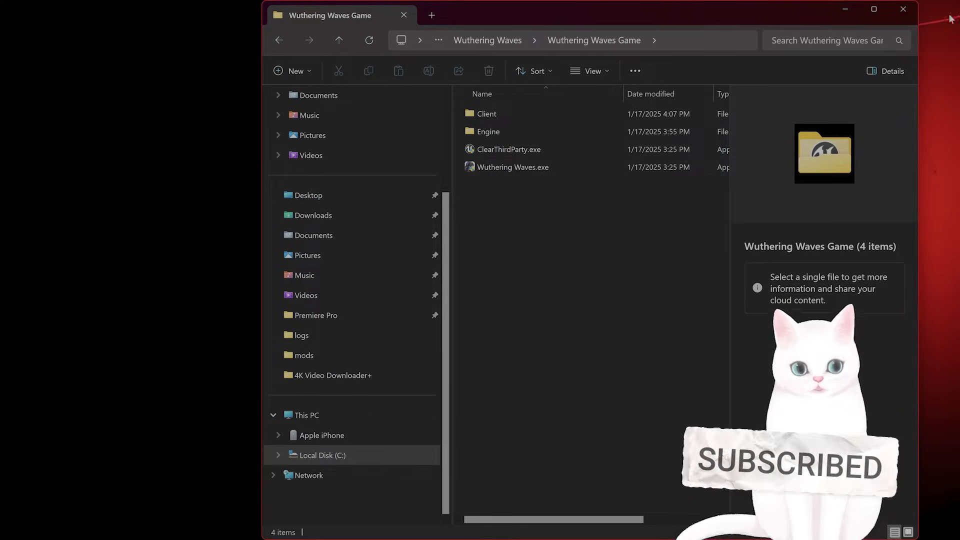
click(904, 10)
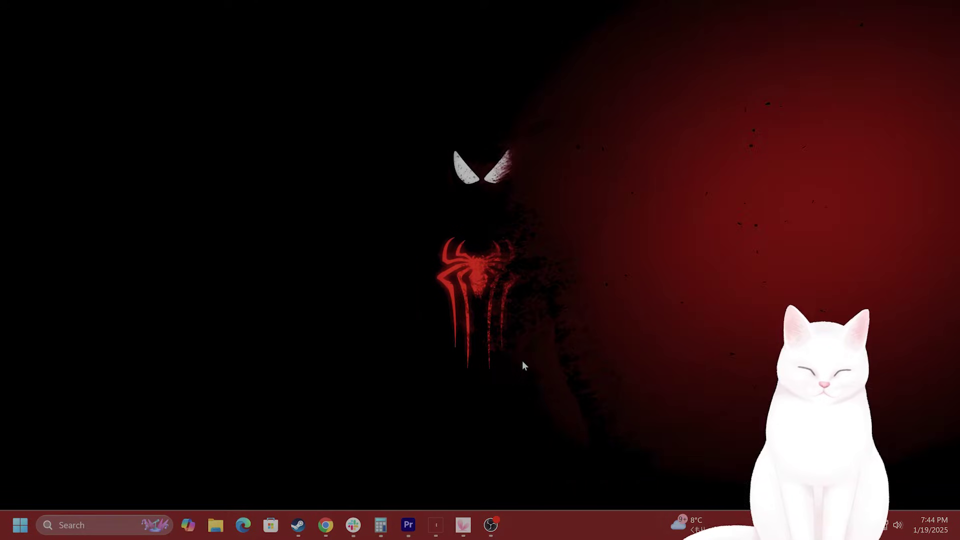
Step: Find the NVIDIA app by searching 'nv' and check that Game Ready Driver 566.36 is up to date
click(70, 526)
text(nv)
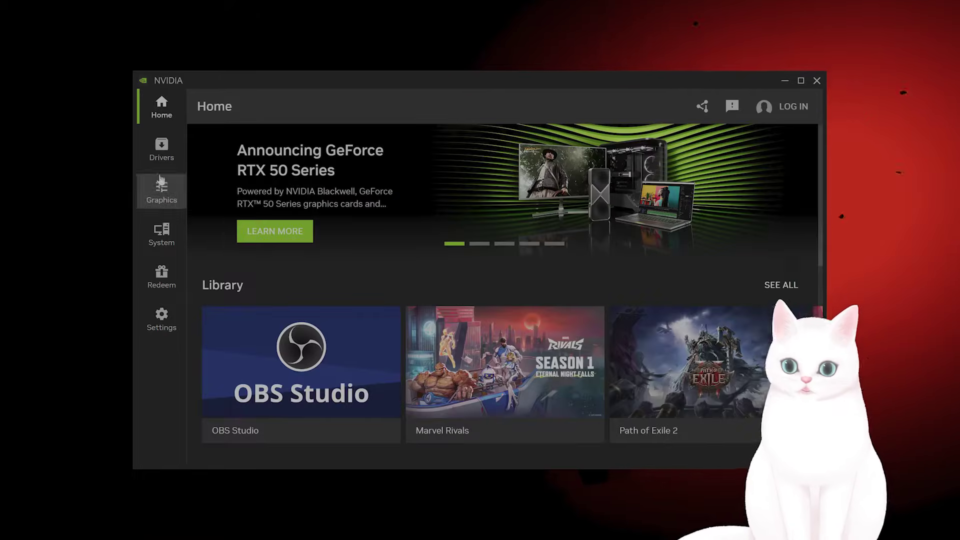
click(167, 147)
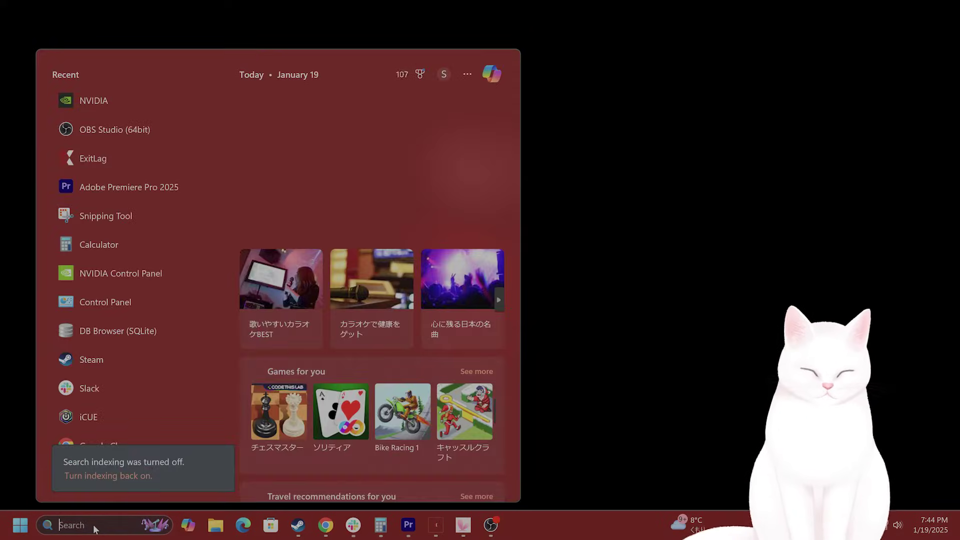
Step: Launch Windows Security from a 'windows' search and go to its App & browser control page
text(windows)
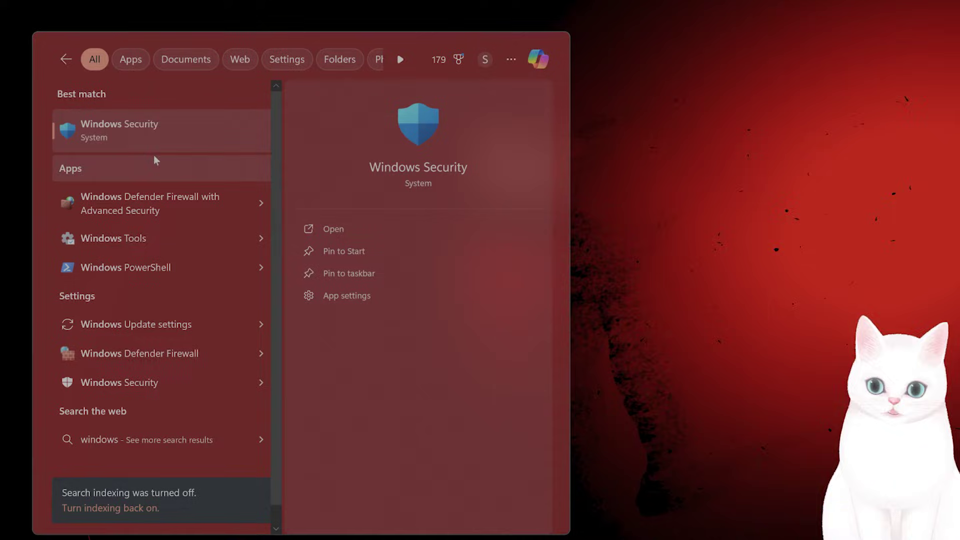
click(164, 133)
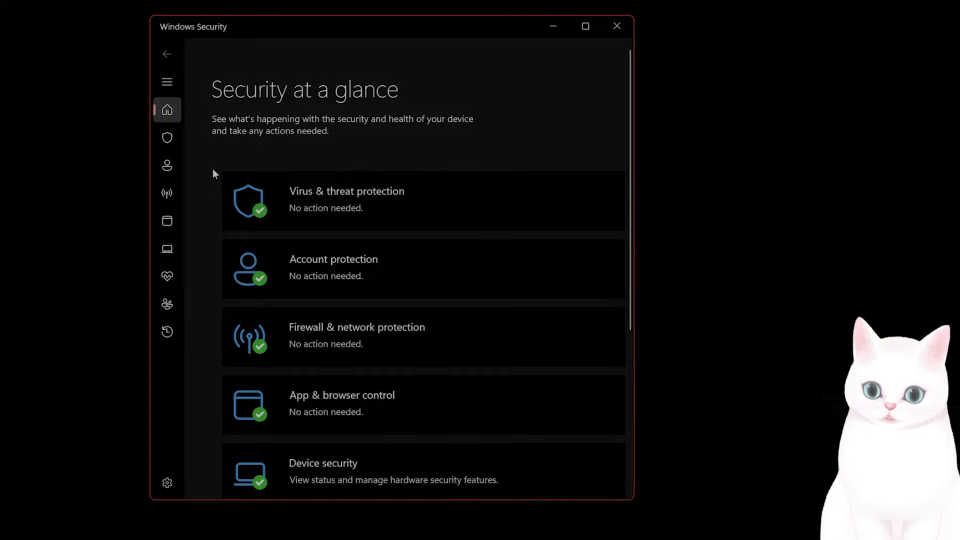
scroll(274, 293, down, 5)
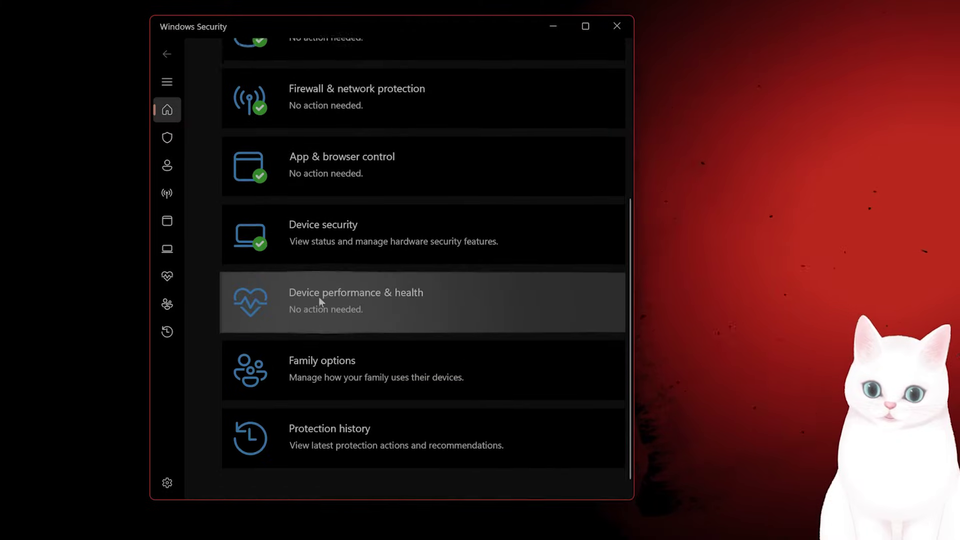
scroll(319, 296, up, 2)
click(436, 284)
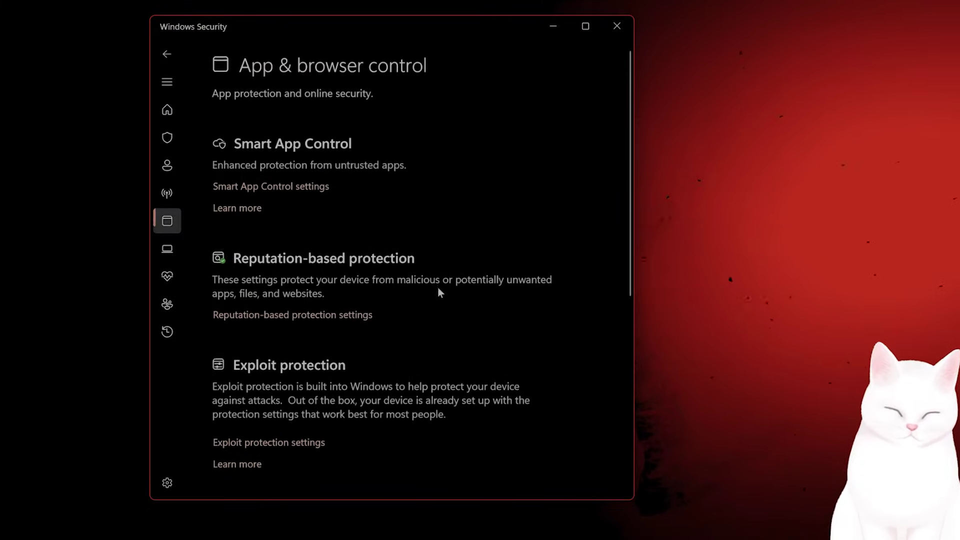
scroll(388, 205, down, 3)
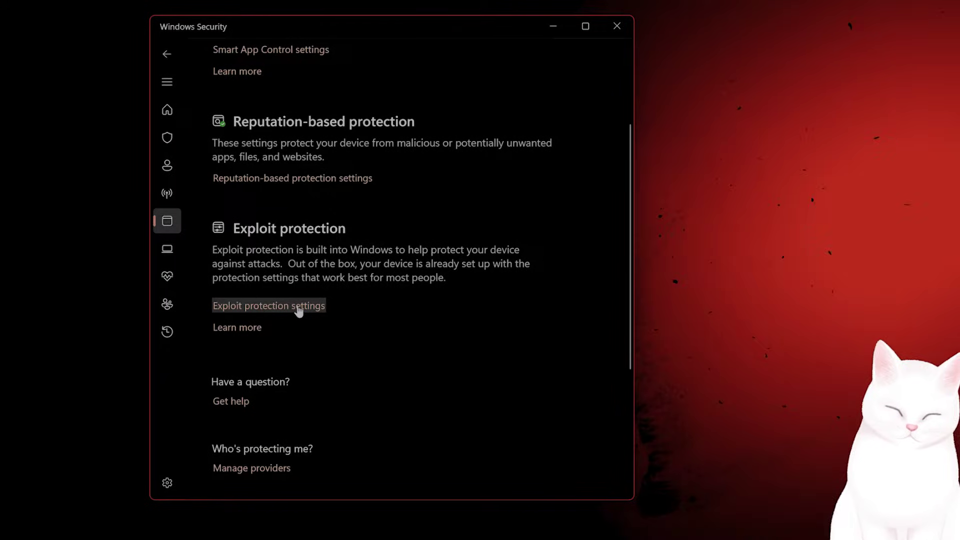
Step: Set Control flow guard (CFG) in Exploit protection settings to Off by default
click(308, 312)
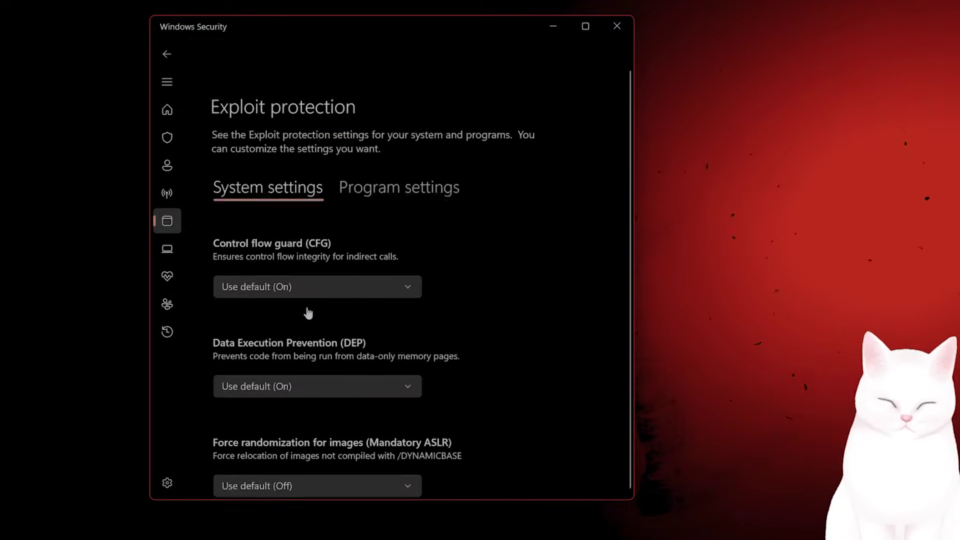
click(404, 233)
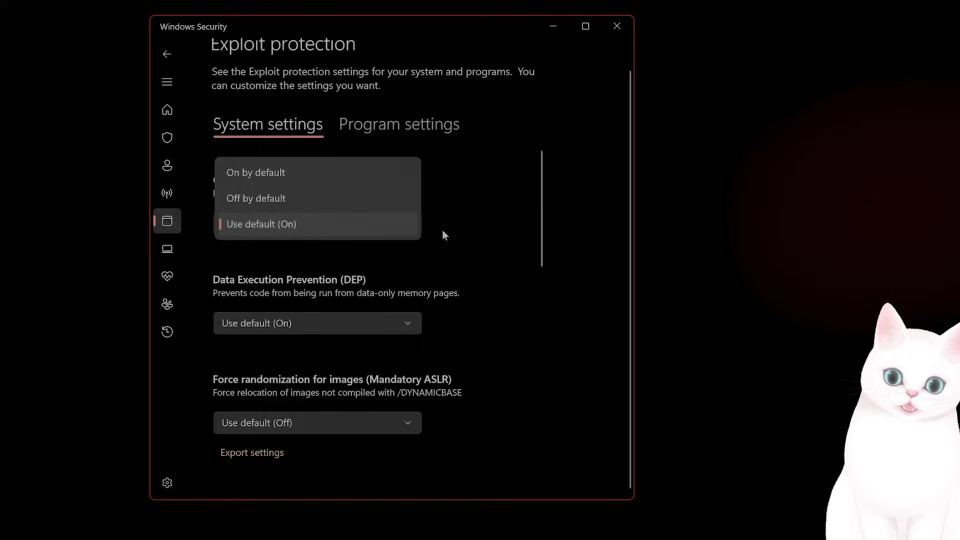
click(442, 231)
click(321, 223)
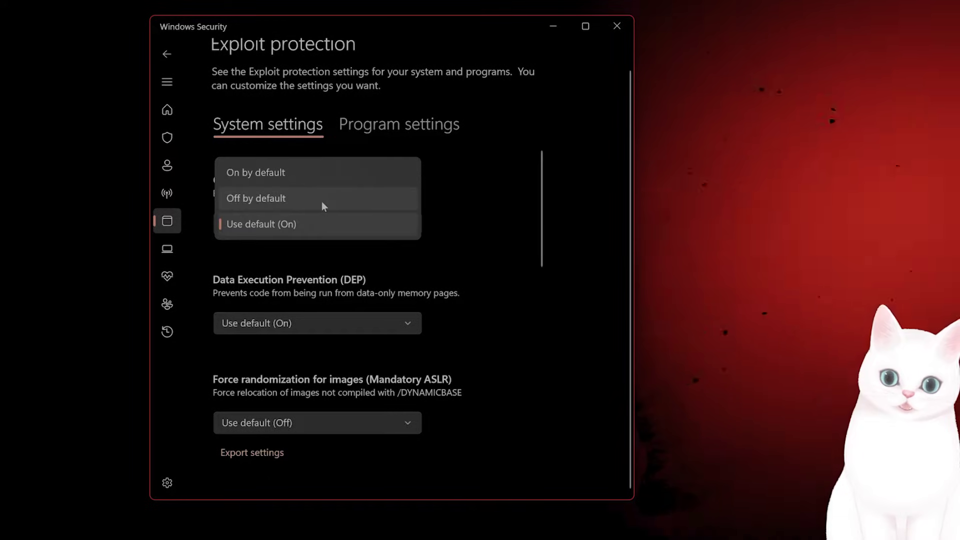
click(322, 201)
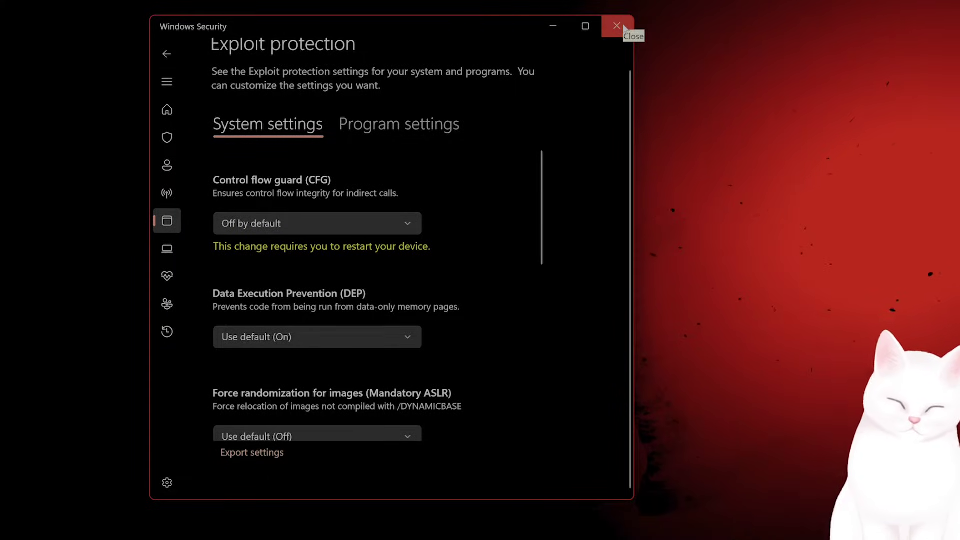
Step: Close Windows Security and browse to the Local Disk (C:) drive in File Explorer
click(617, 26)
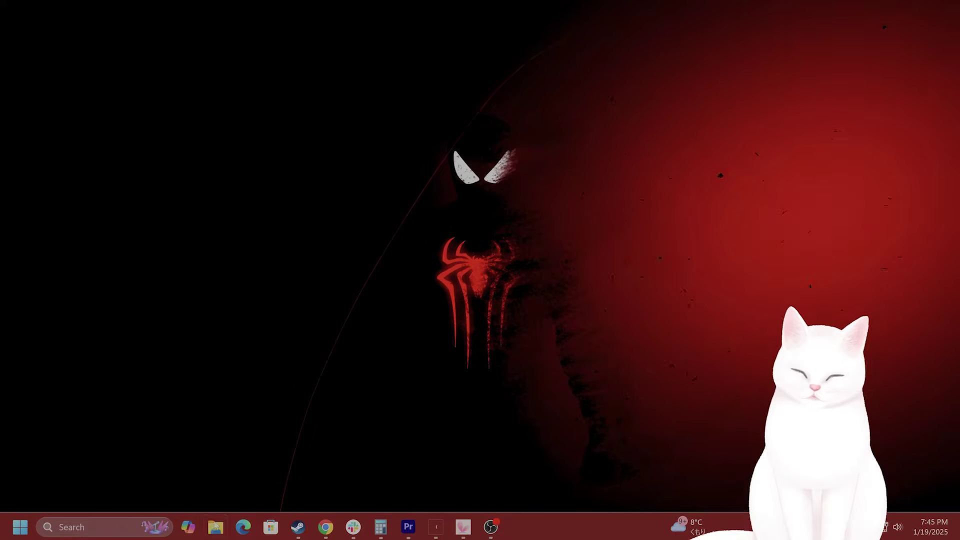
click(216, 525)
scroll(361, 307, down, 5)
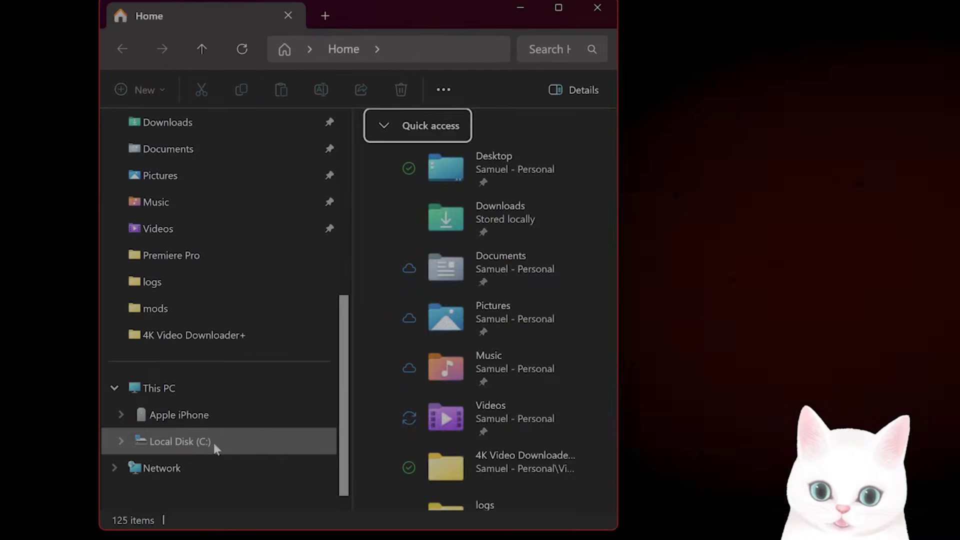
click(342, 336)
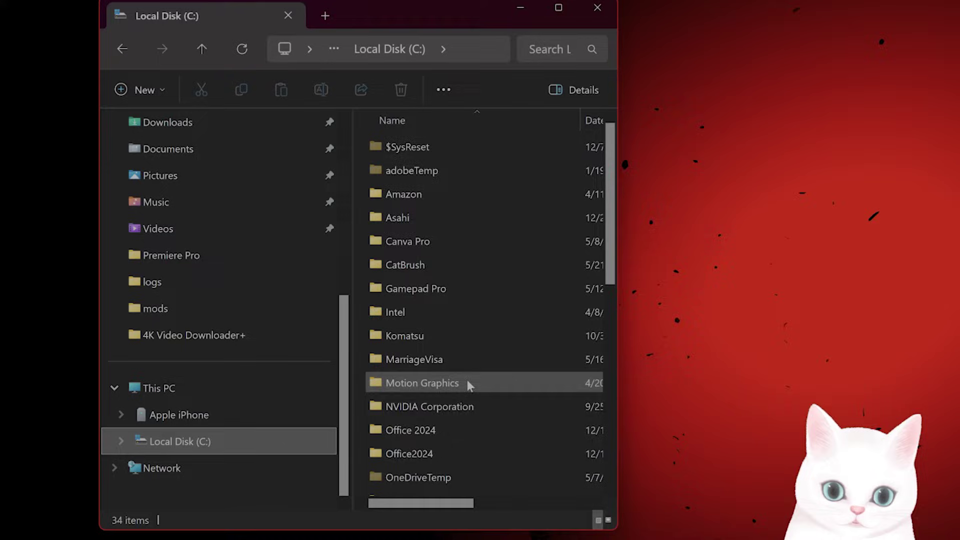
Step: Navigate into Wuthering Waves > Wuthering Waves Game and bring up Wuthering Waves.exe's context menu
scroll(467, 380, down, 7)
double_click(467, 370)
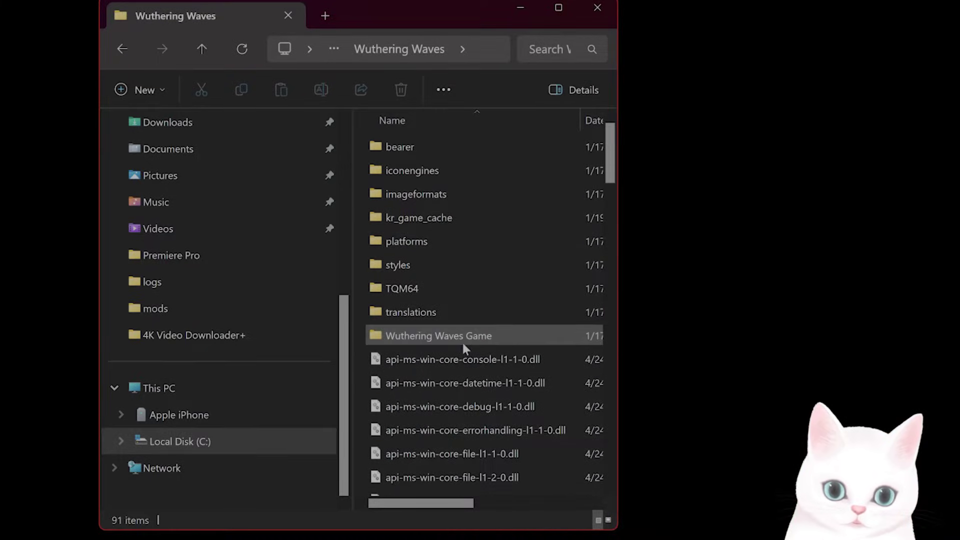
click(463, 340)
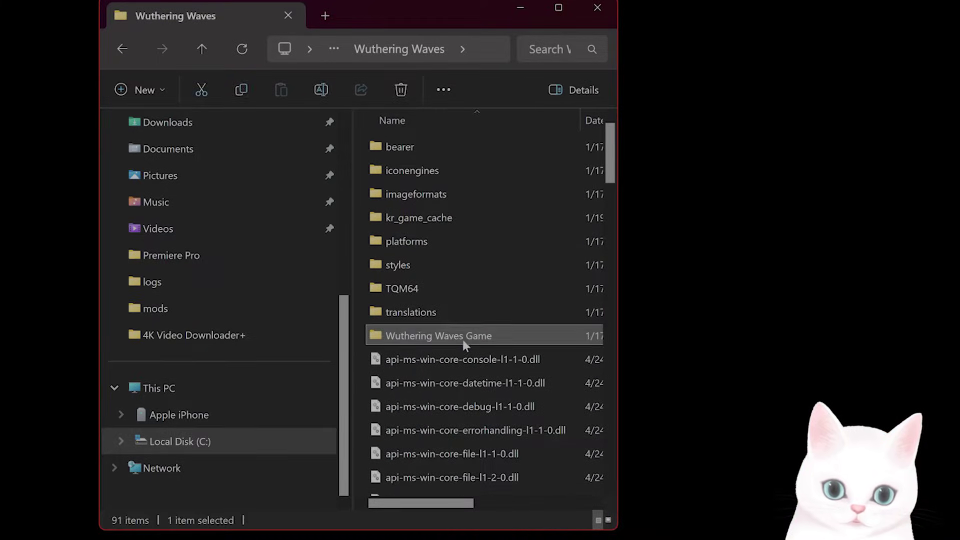
double_click(463, 340)
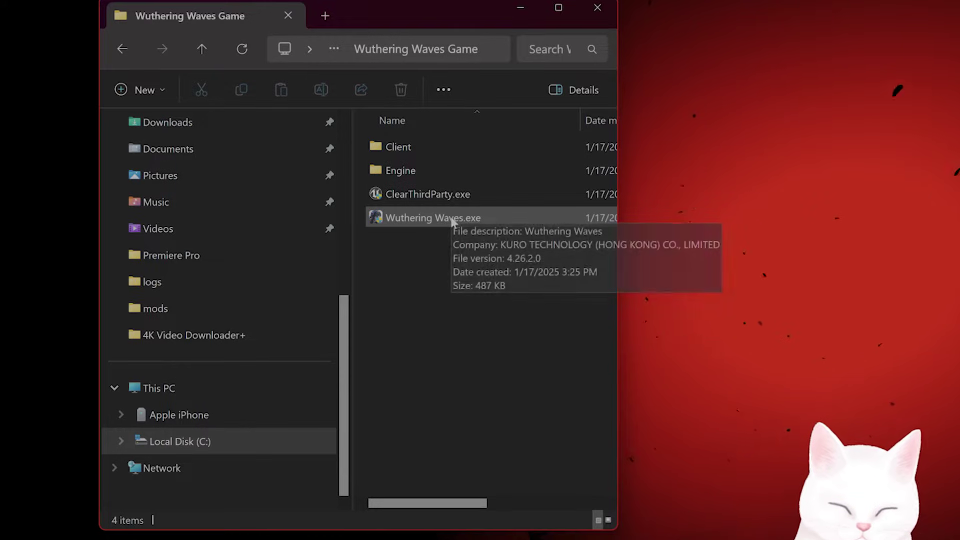
right_click(452, 219)
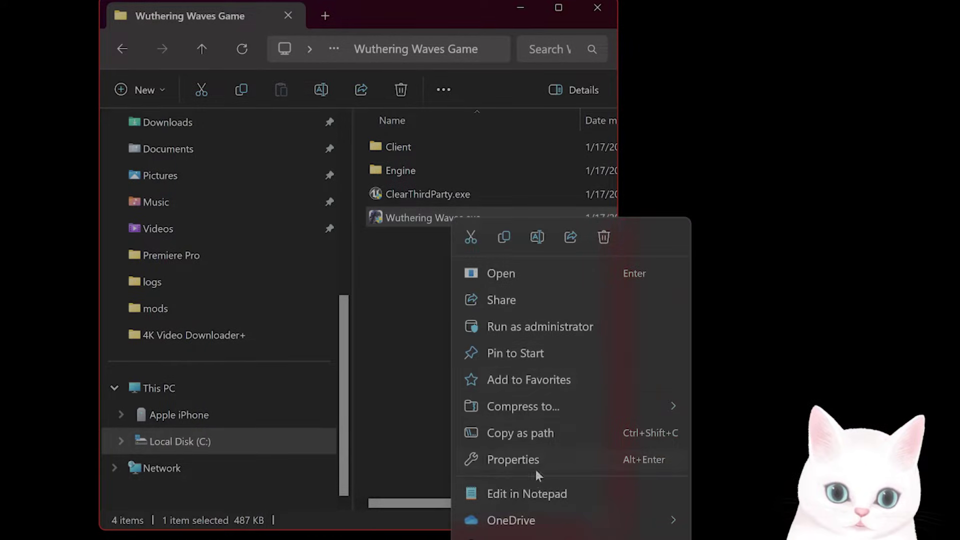
Step: In Wuthering Waves.exe Properties, confirm Run as administrator is ticked, untick fullscreen optimizations, then cancel
click(513, 459)
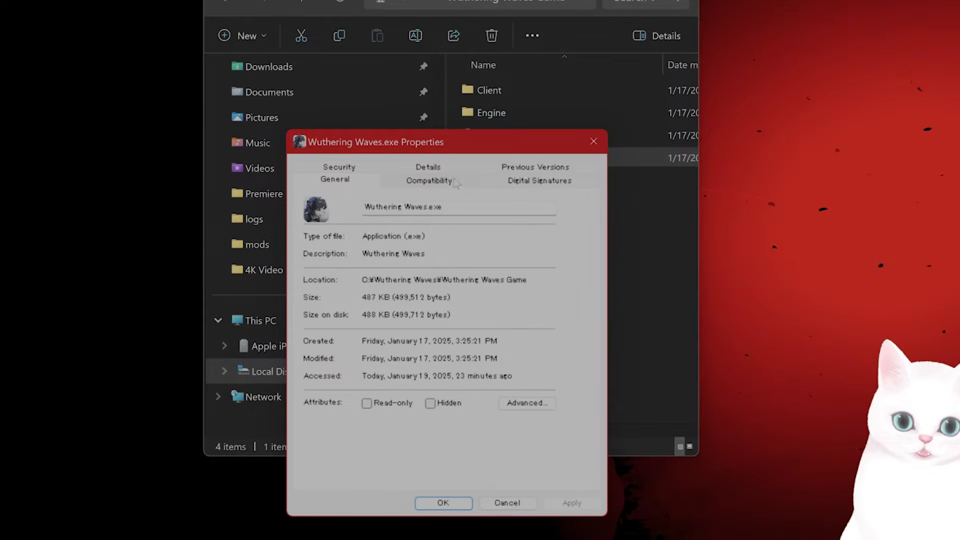
click(453, 183)
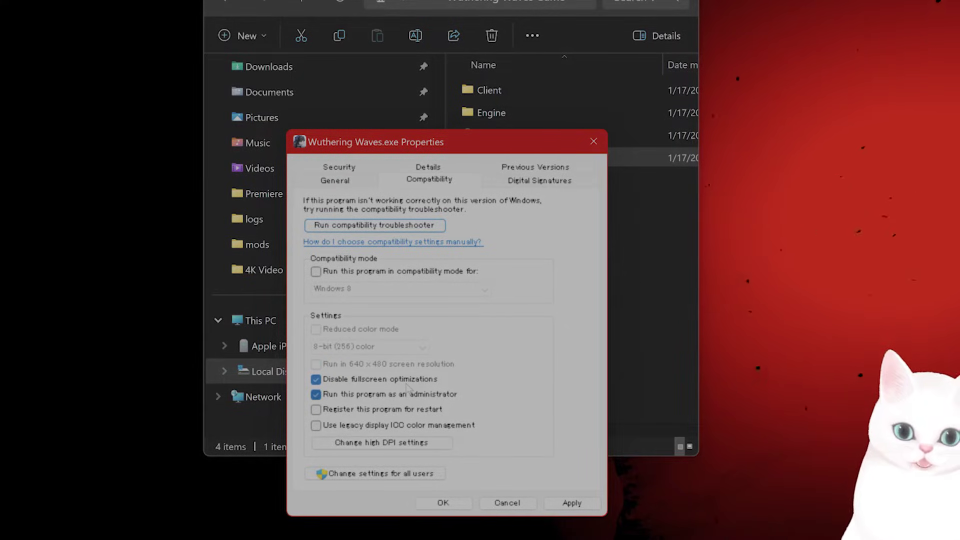
click(407, 382)
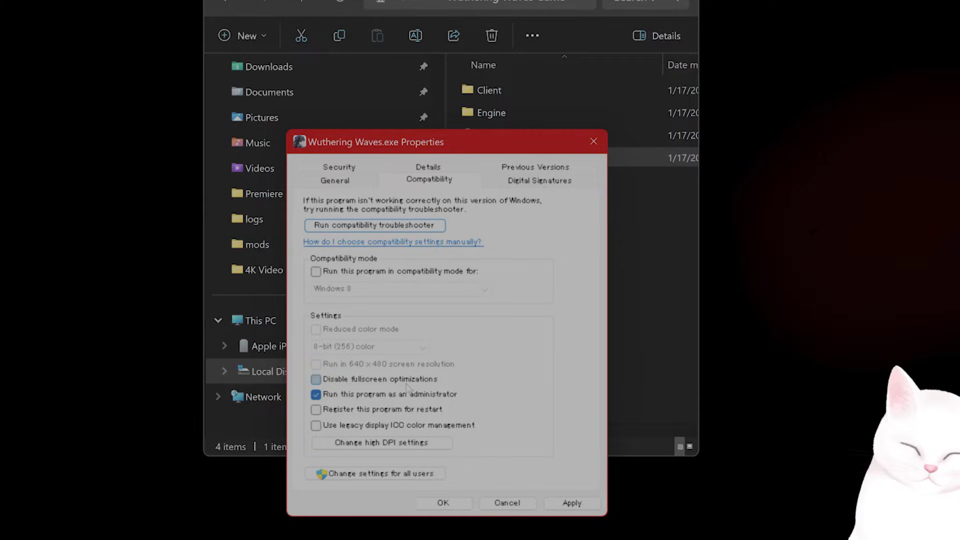
click(499, 508)
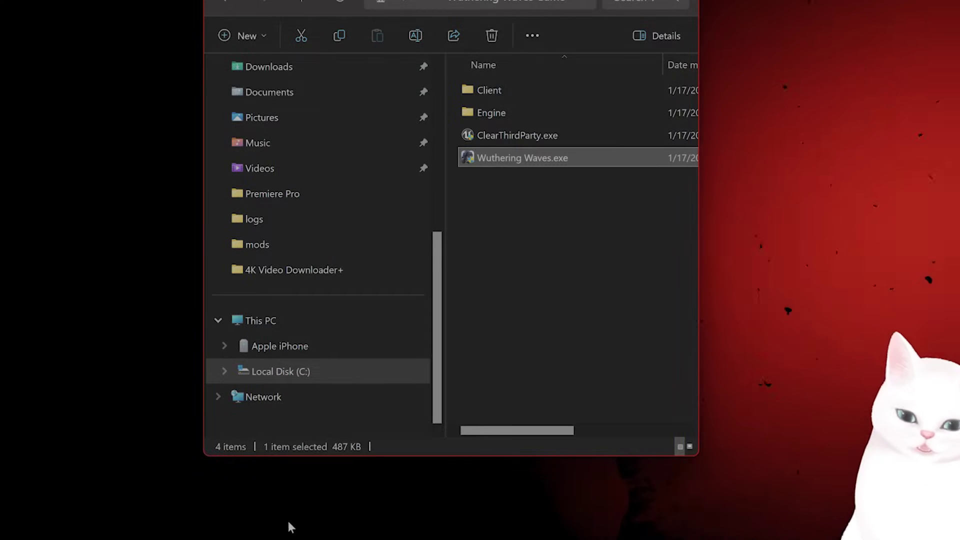
Step: Launch Wuthering Waves from a 'wuthering Waves' search and toggle the Launch with DirectX 11 checkbox
key(super+s)
text(w)
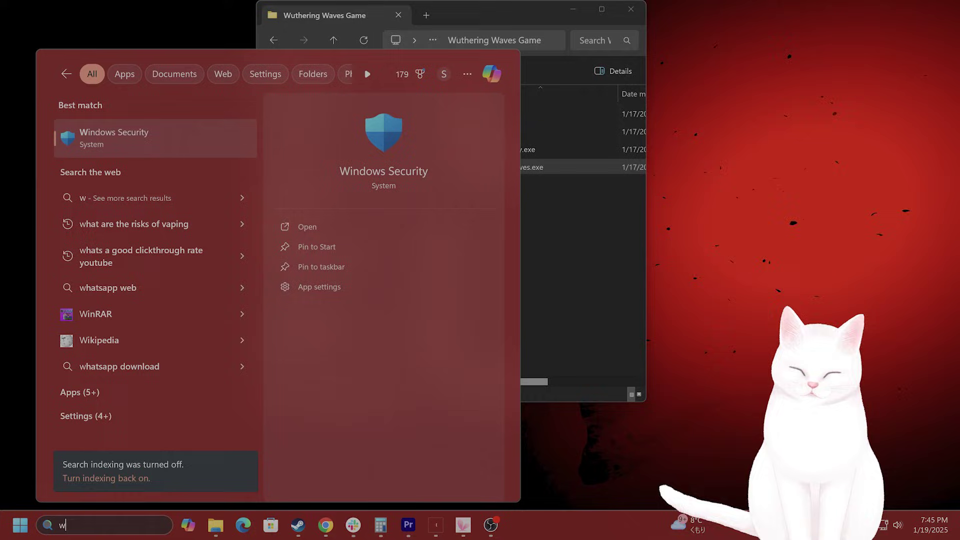
text(uthering Waves)
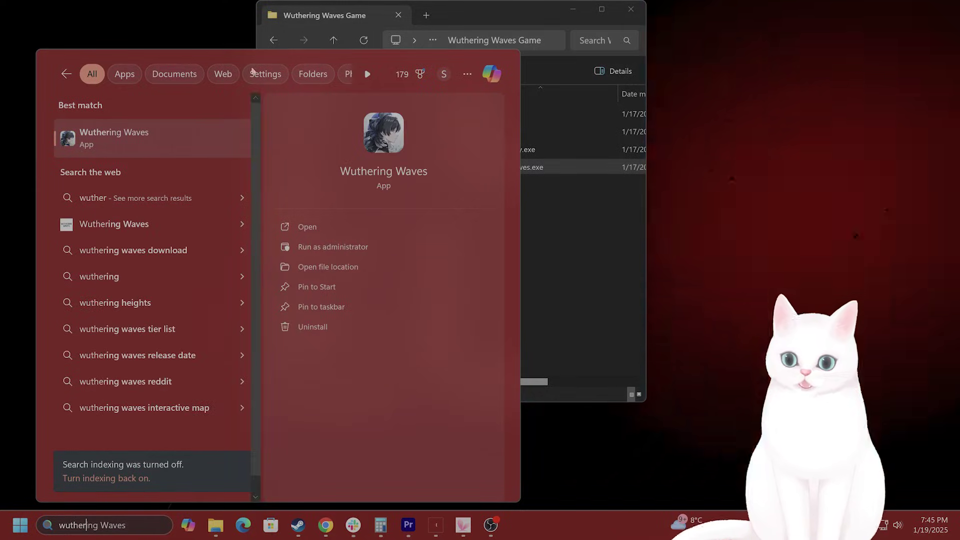
click(181, 132)
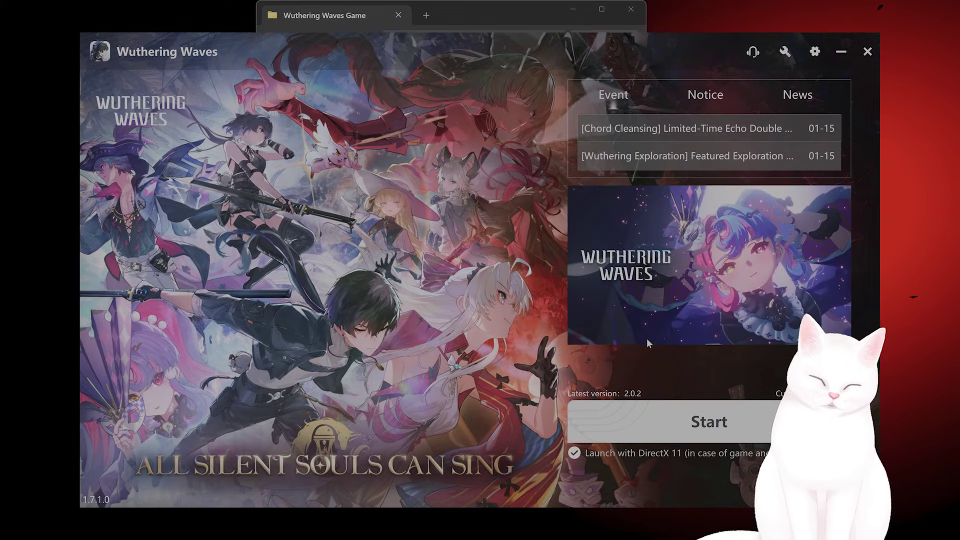
click(574, 453)
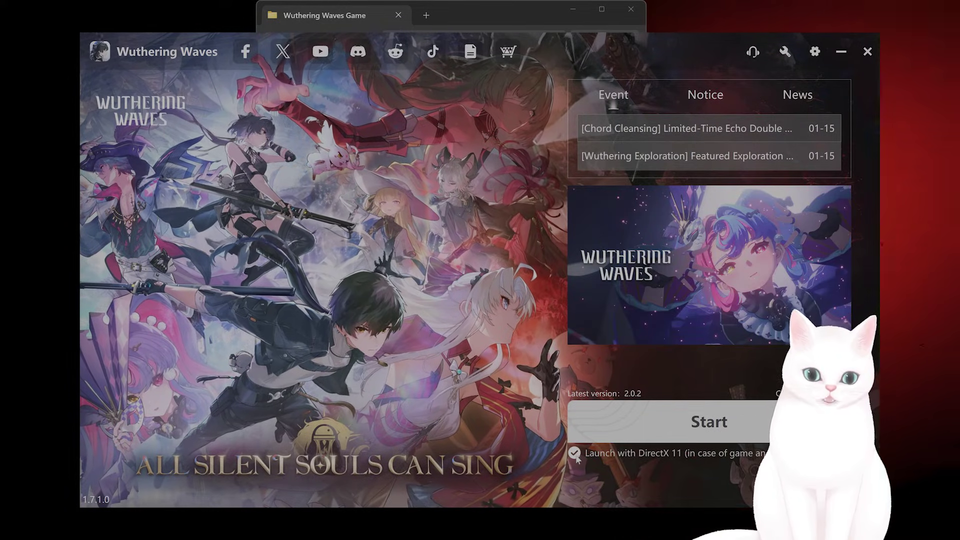
click(576, 455)
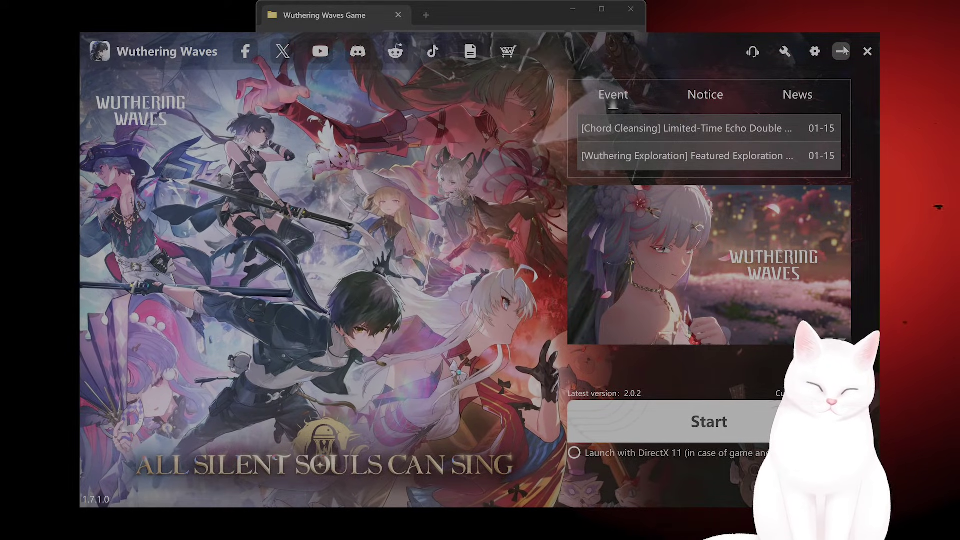
Step: Minimize the launcher and File Explorer, then start ExitLag via search 'exit' and go to its Library
click(842, 51)
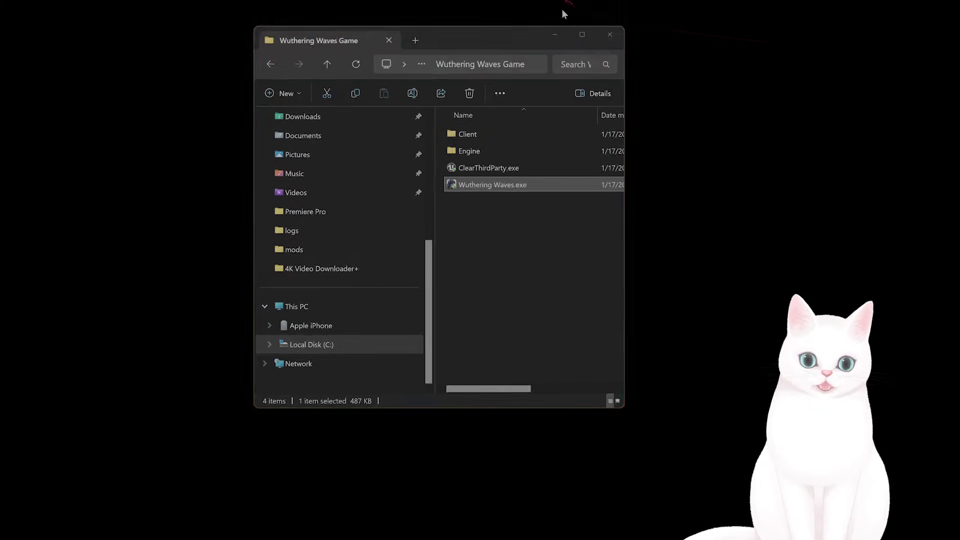
click(555, 34)
click(100, 525)
text(exi)
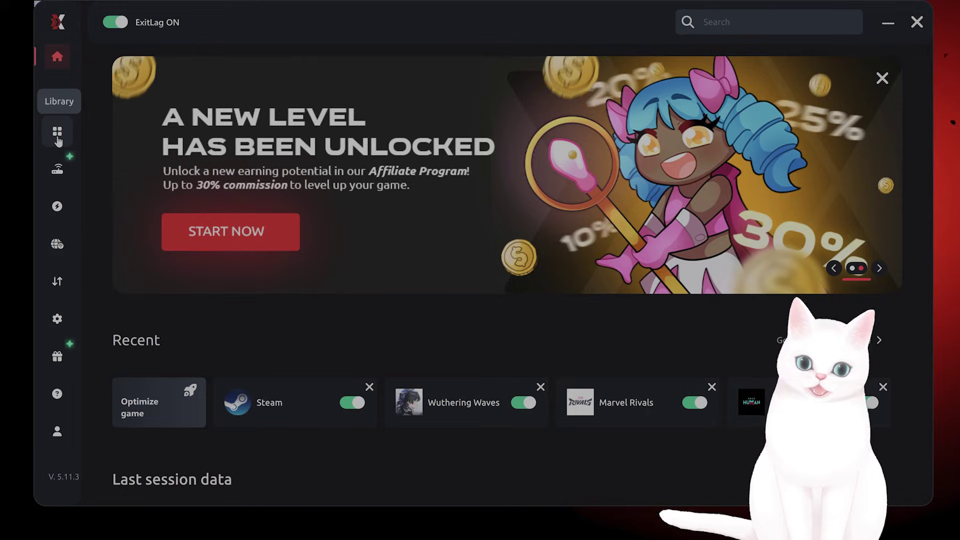
click(57, 132)
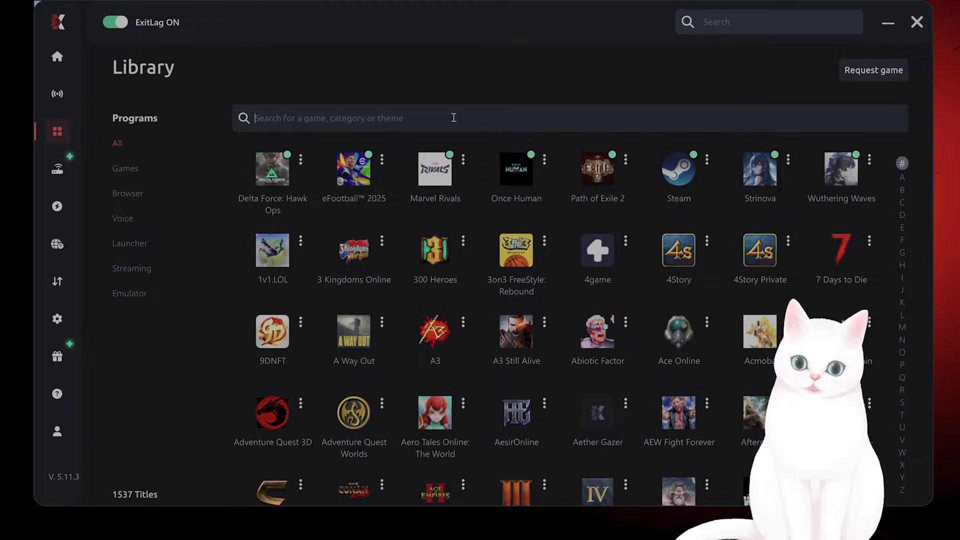
Step: Find Wuthering Waves in the ExitLag library with 'wuth' and set its server region to Asia
text(wuther)
click(270, 177)
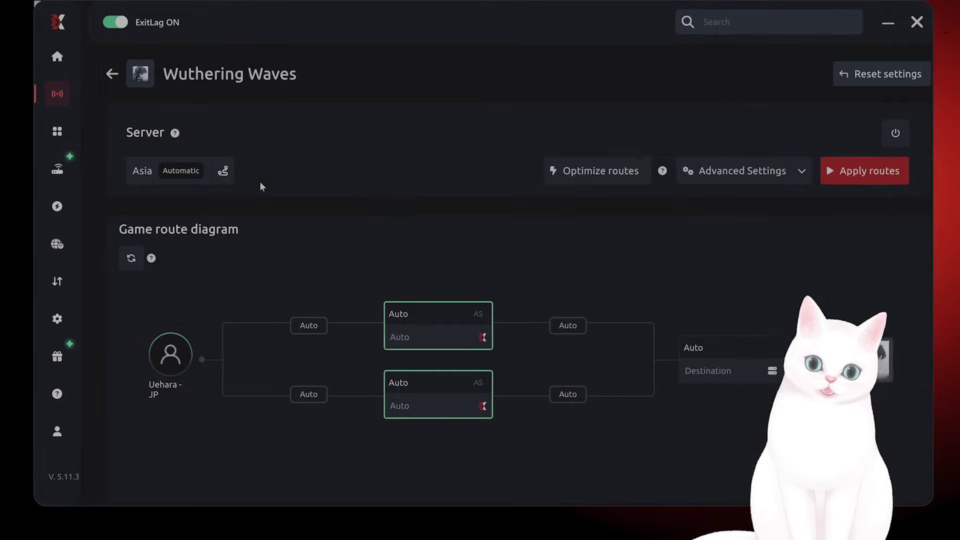
click(181, 183)
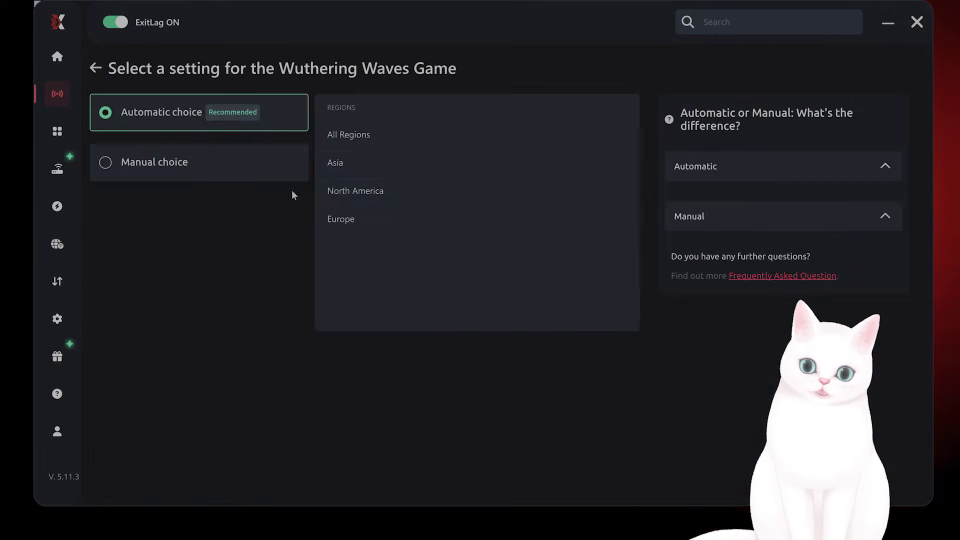
click(347, 165)
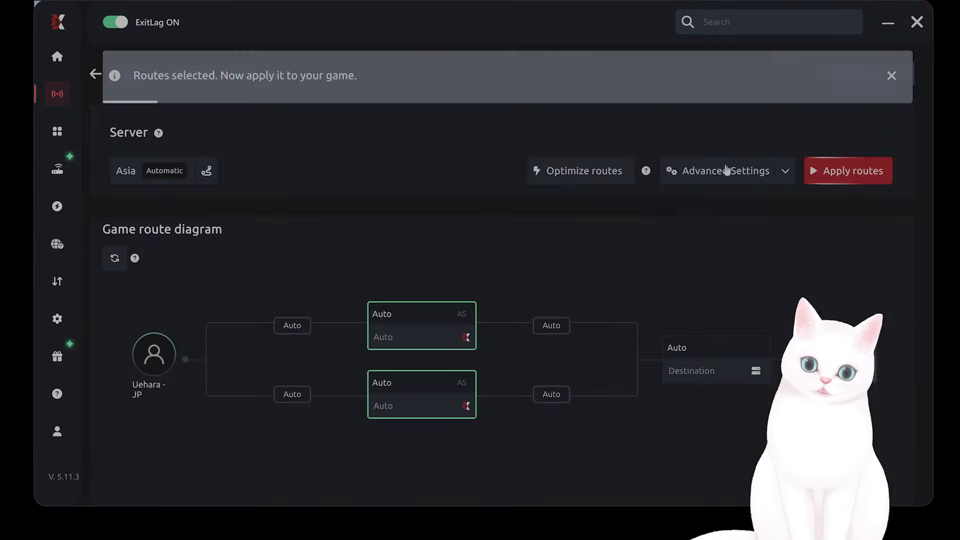
Step: Optimize and apply the Wuthering Waves routes, connecting via JP Tokyo at 5 ms
click(580, 171)
click(537, 294)
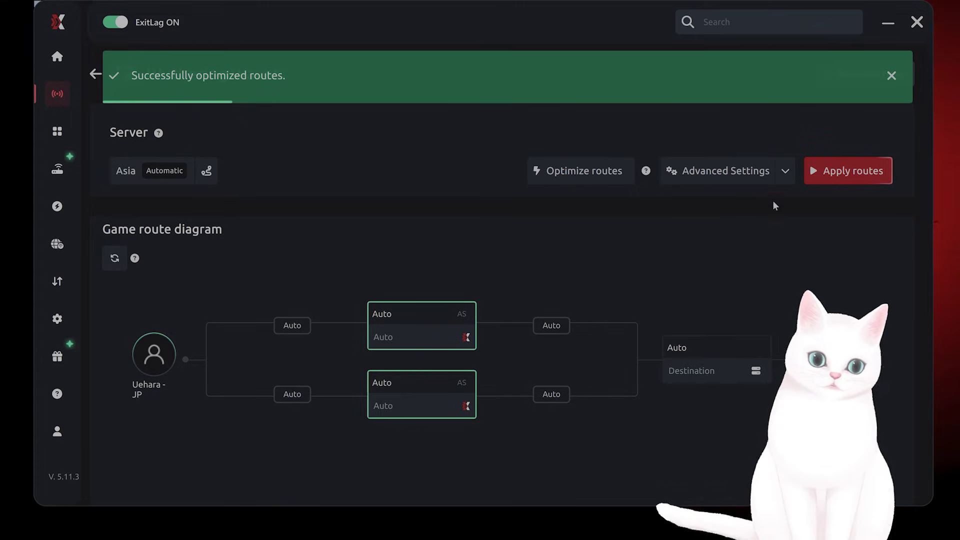
click(818, 172)
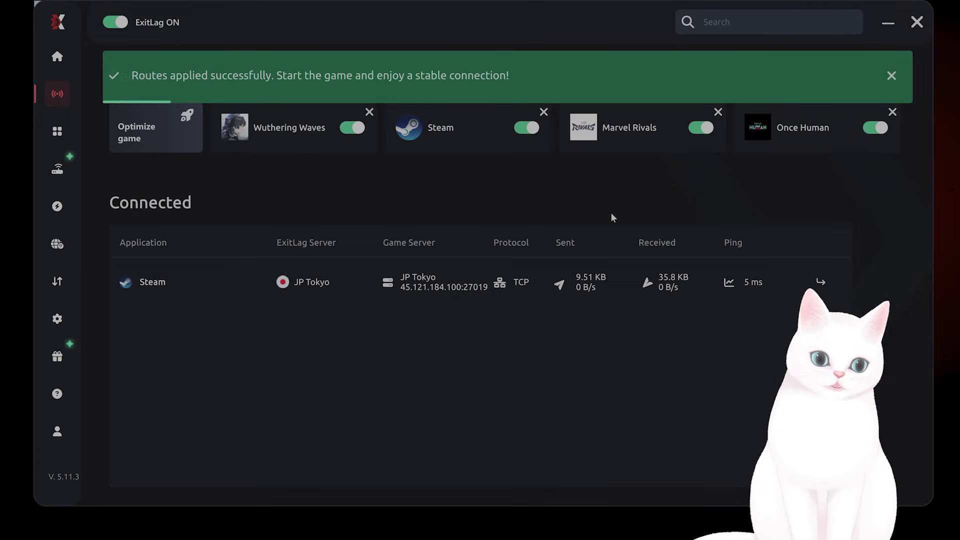
Step: Scroll through ExitLag's FPS Boost hardware tweaks, noting Game Bar and DVR are off
click(58, 216)
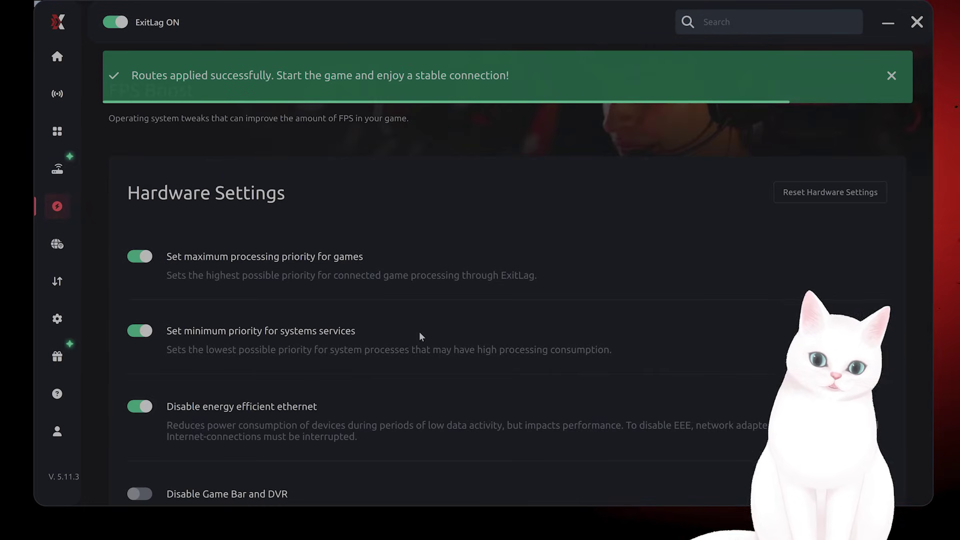
scroll(338, 240, down, 1)
scroll(337, 242, down, 10)
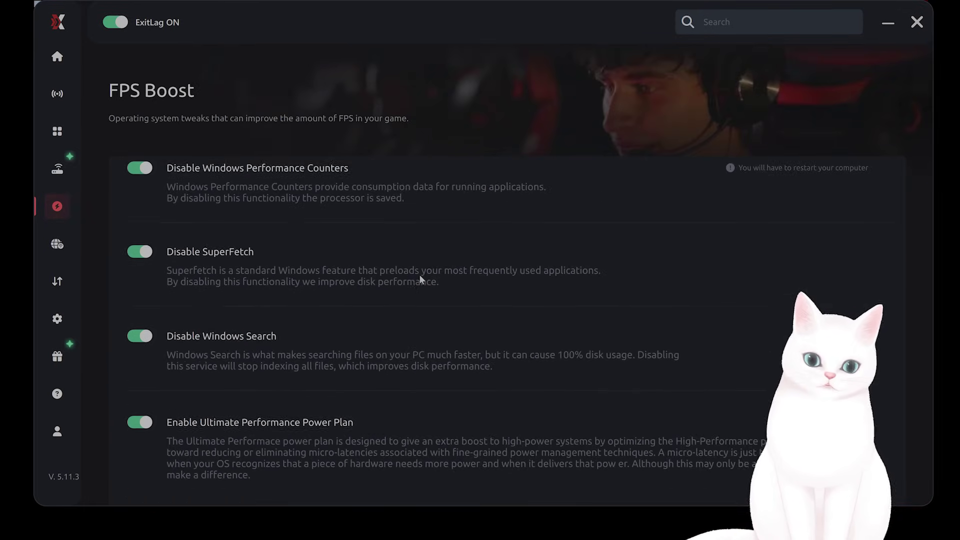
scroll(427, 269, up, 5)
scroll(453, 270, up, 3)
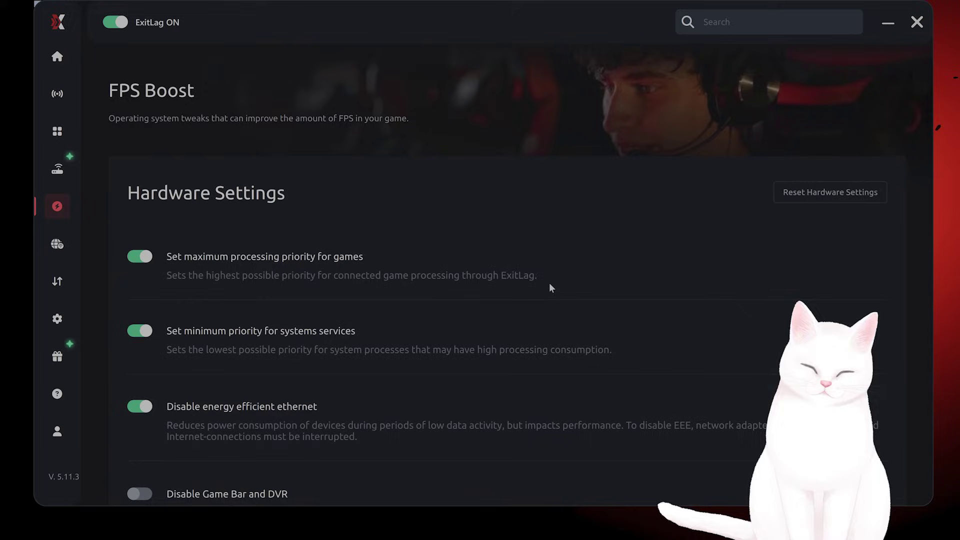